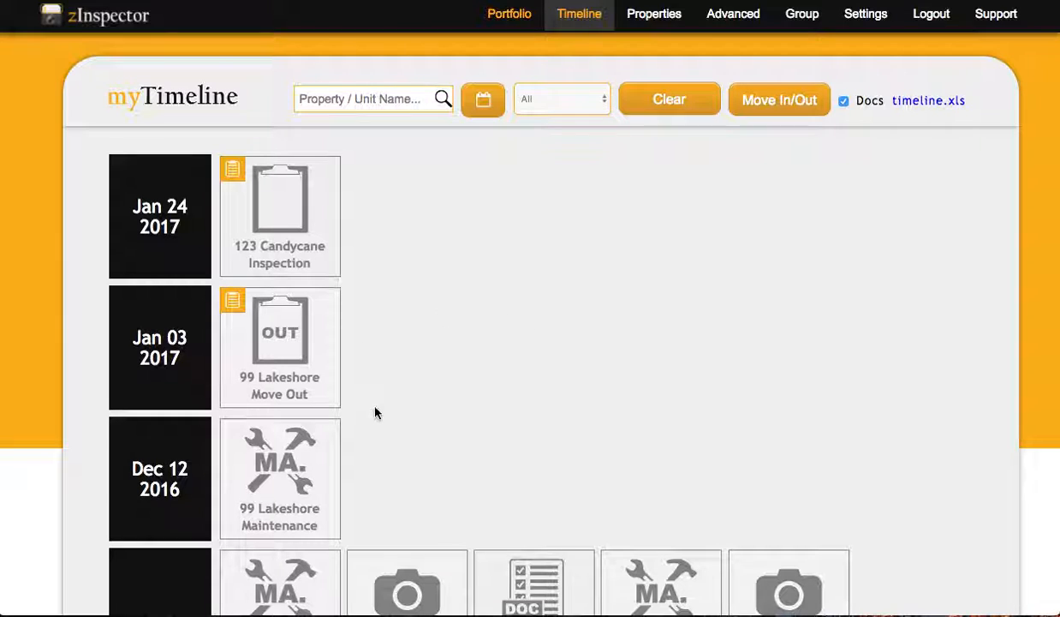
# Step: Look over the inspection timeline, and open the property list to review the existing properties
pyautogui.scroll(-5, 422, 424)
pyautogui.scroll(5, 421, 421)
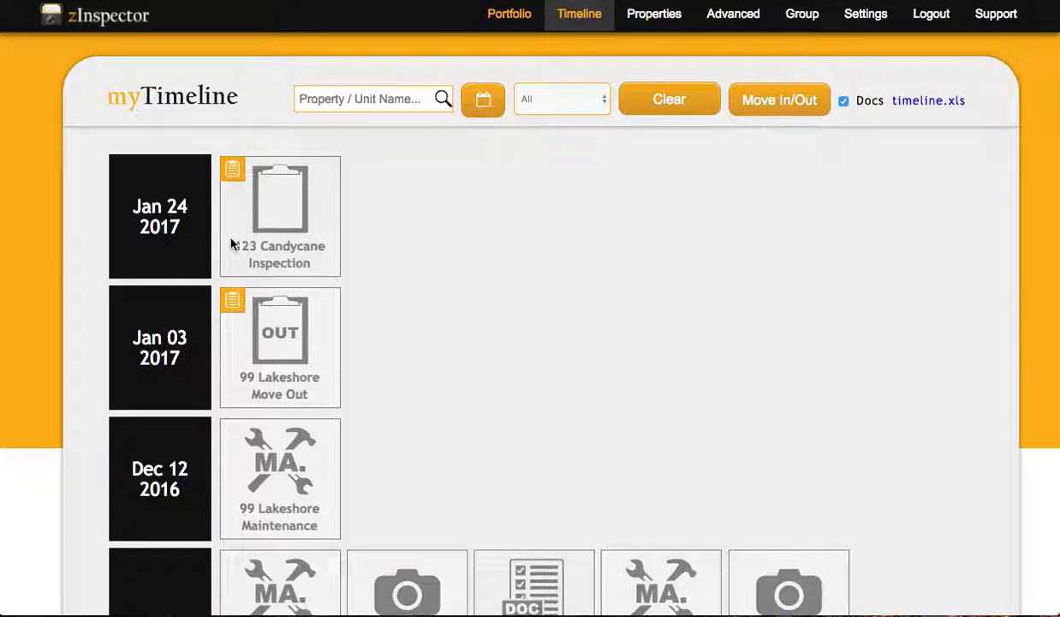
pyautogui.click(650, 19)
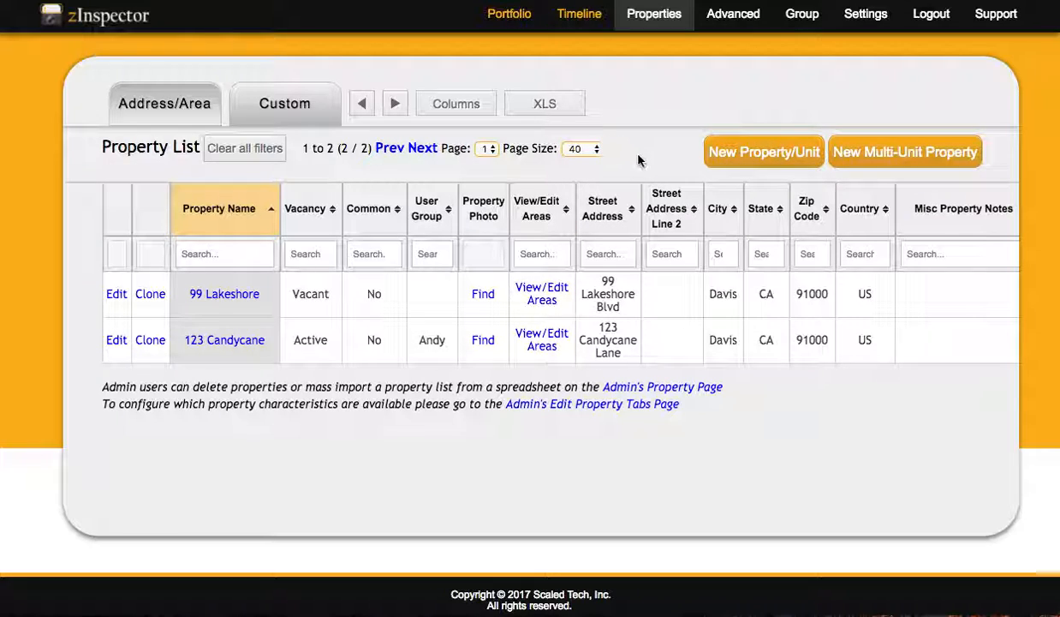
# Step: Open the accounting software integration in the admin settings and select Rent Manager as the accounting integration
pyautogui.click(866, 15)
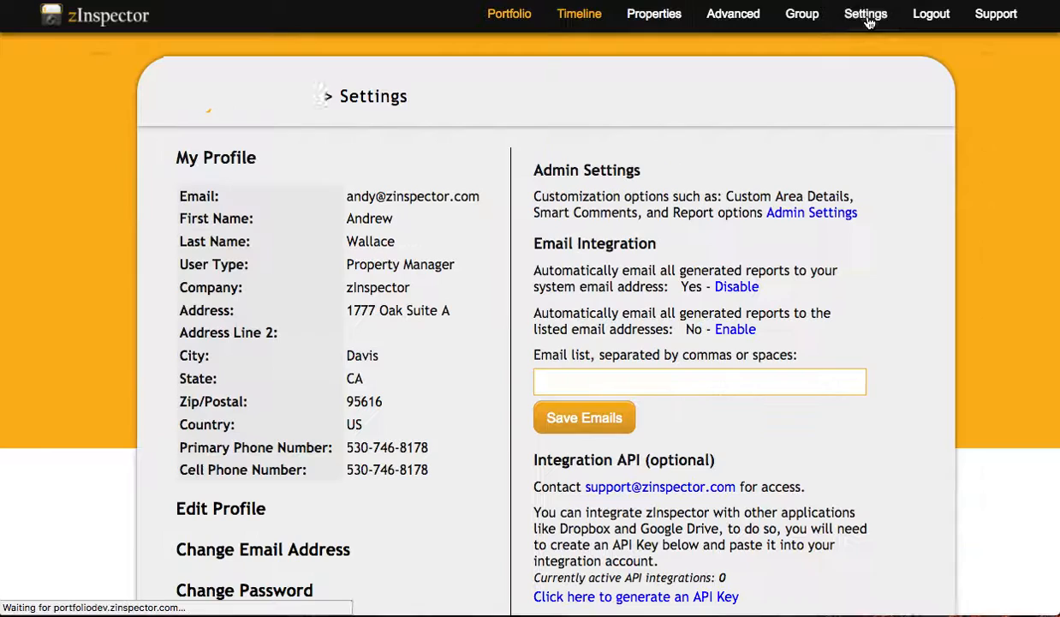
pyautogui.click(818, 218)
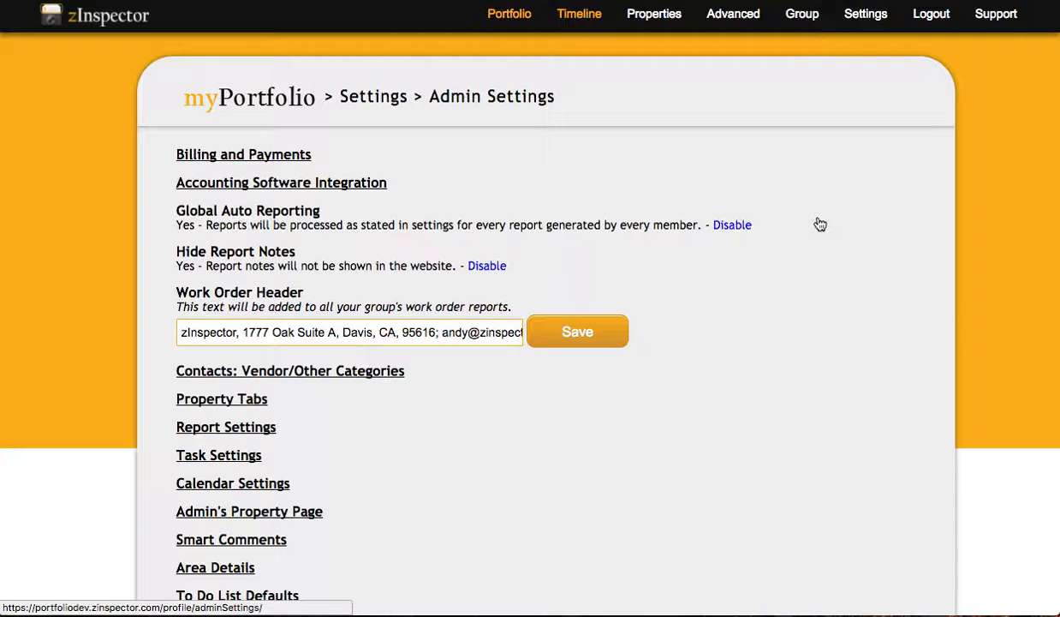
pyautogui.click(358, 191)
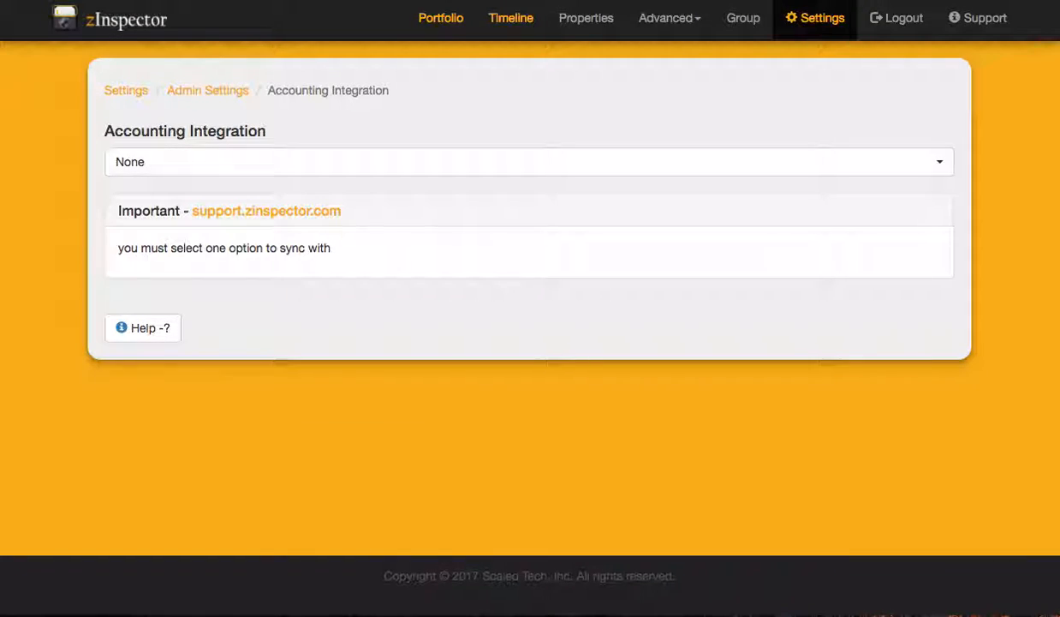
pyautogui.click(287, 163)
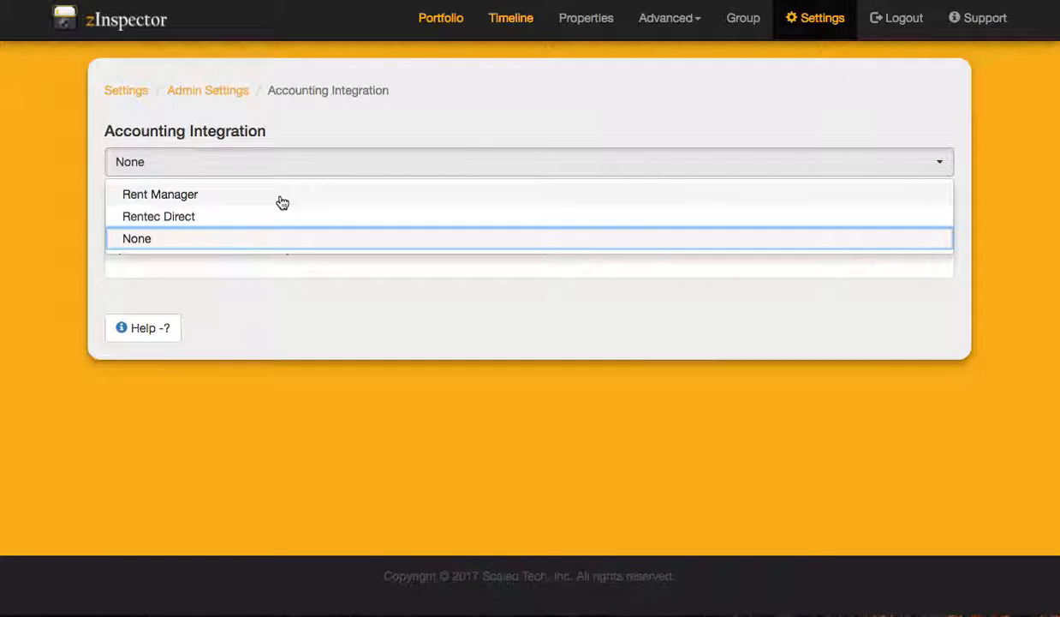
pyautogui.click(282, 201)
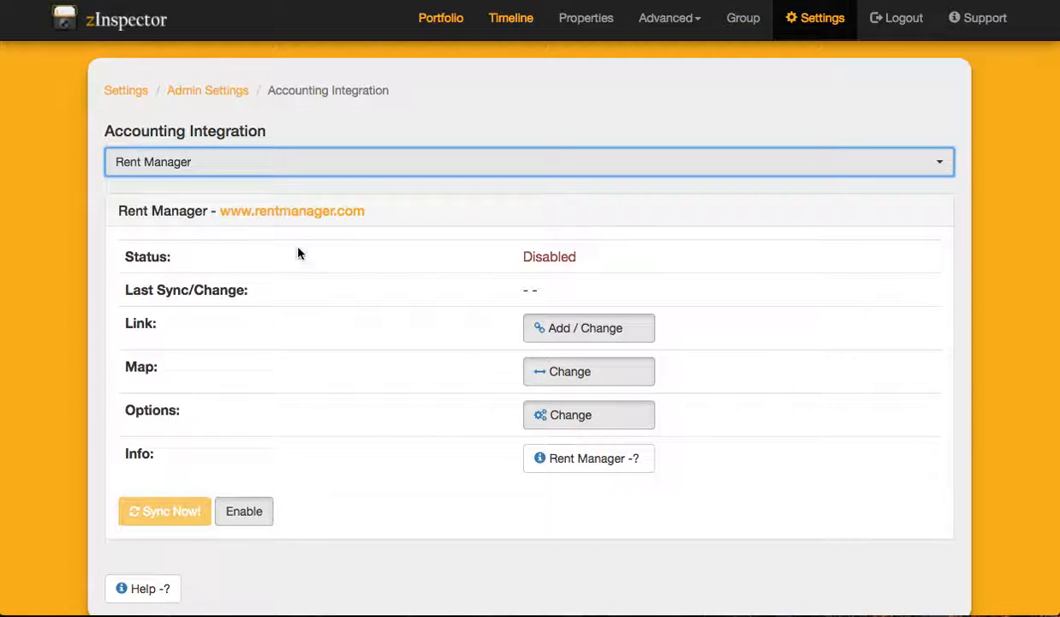
# Step: Link the Rent Manager account with username zinspector, the account password and company identifier scaled, declining to store the password in the browser
pyautogui.click(592, 338)
pyautogui.click(402, 136)
pyautogui.write('zinspector')
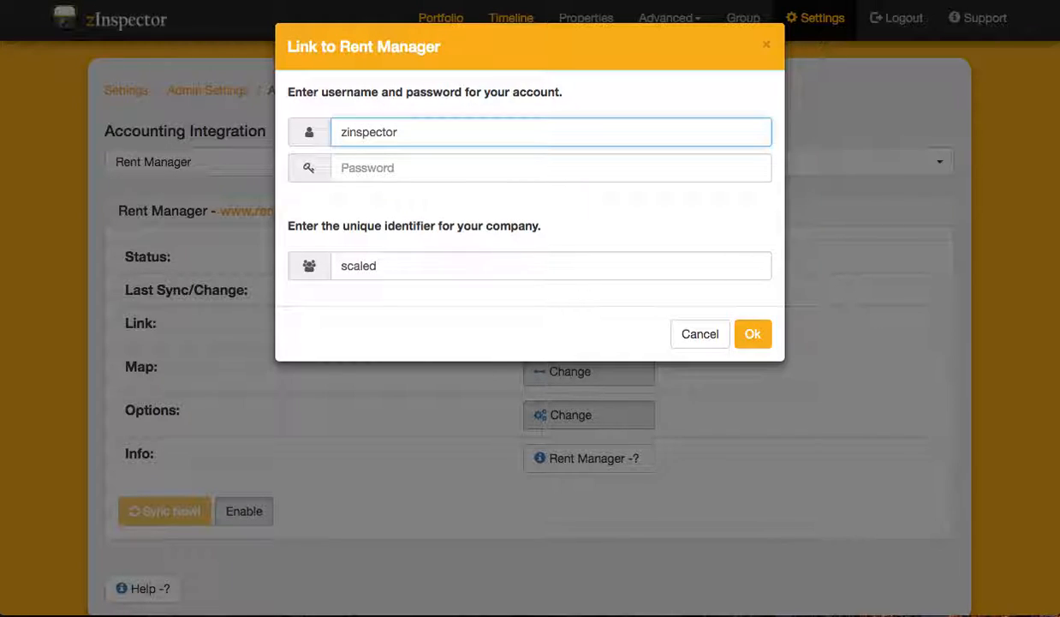
pyautogui.click(394, 168)
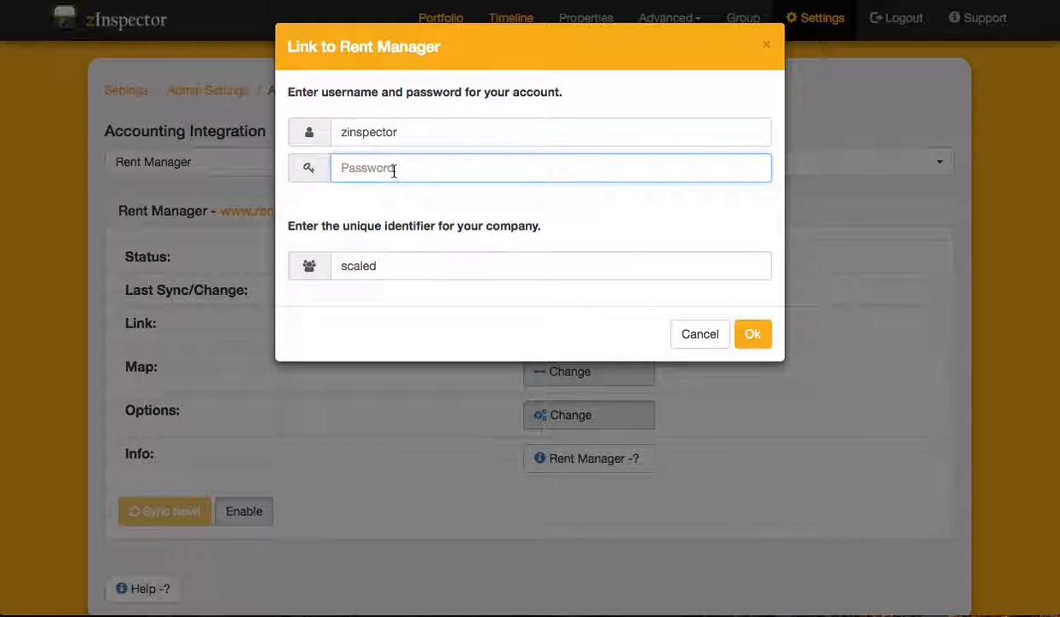
pyautogui.write('********')
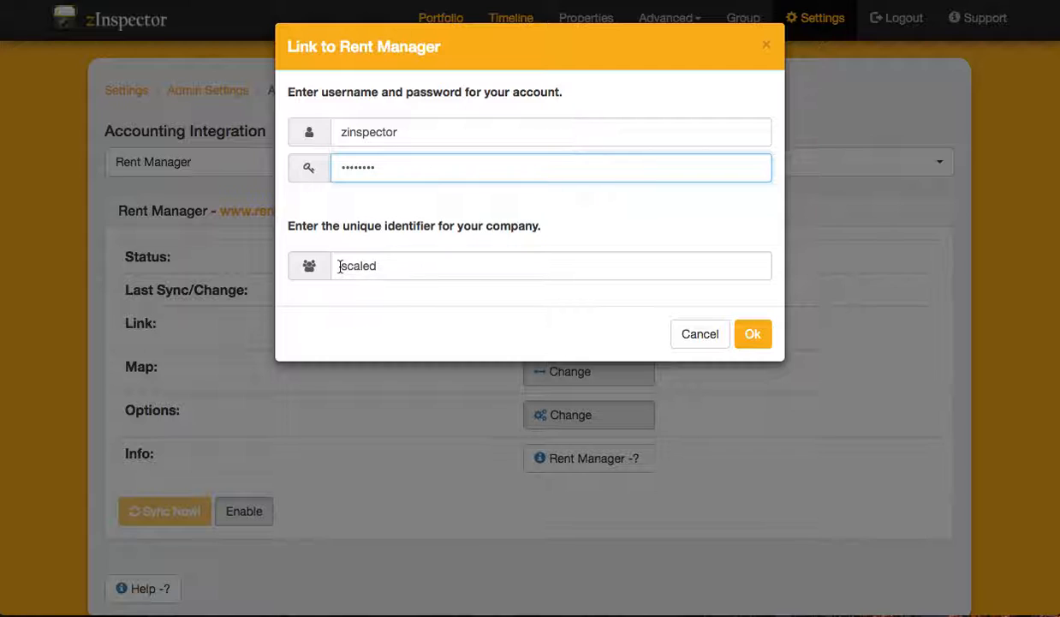
pyautogui.click(753, 344)
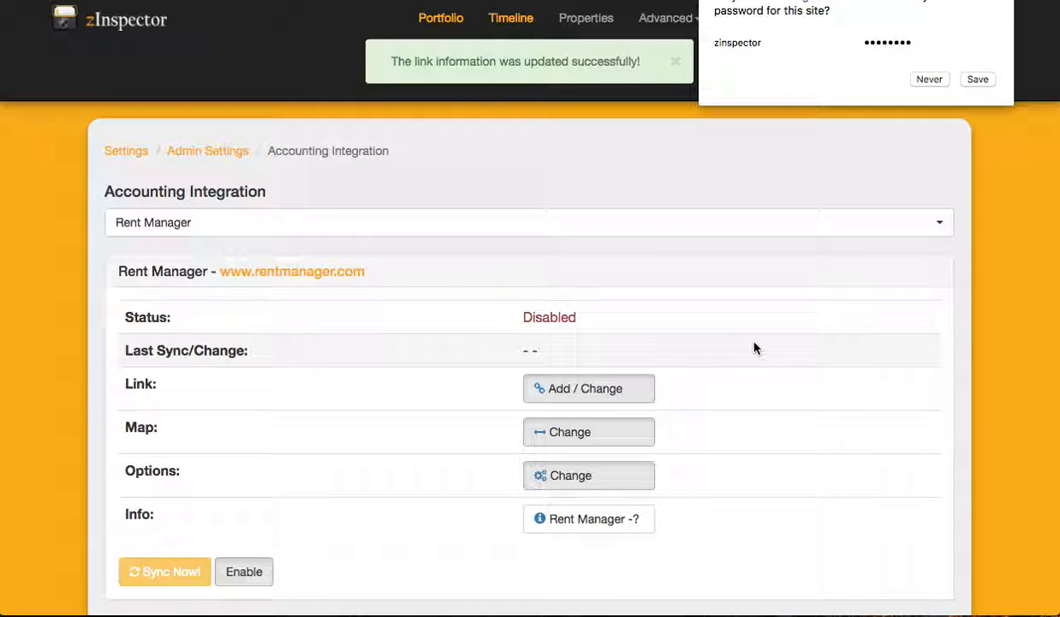
pyautogui.click(929, 79)
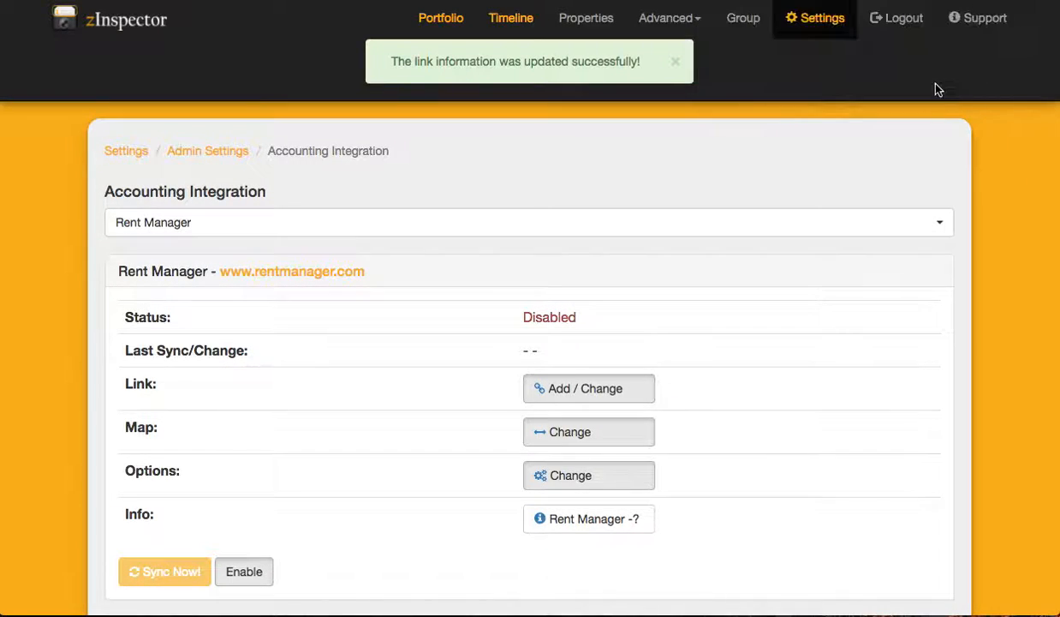
# Step: View how Rent Manager property types map to zInspector types and close the mapping without saving
pyautogui.click(580, 439)
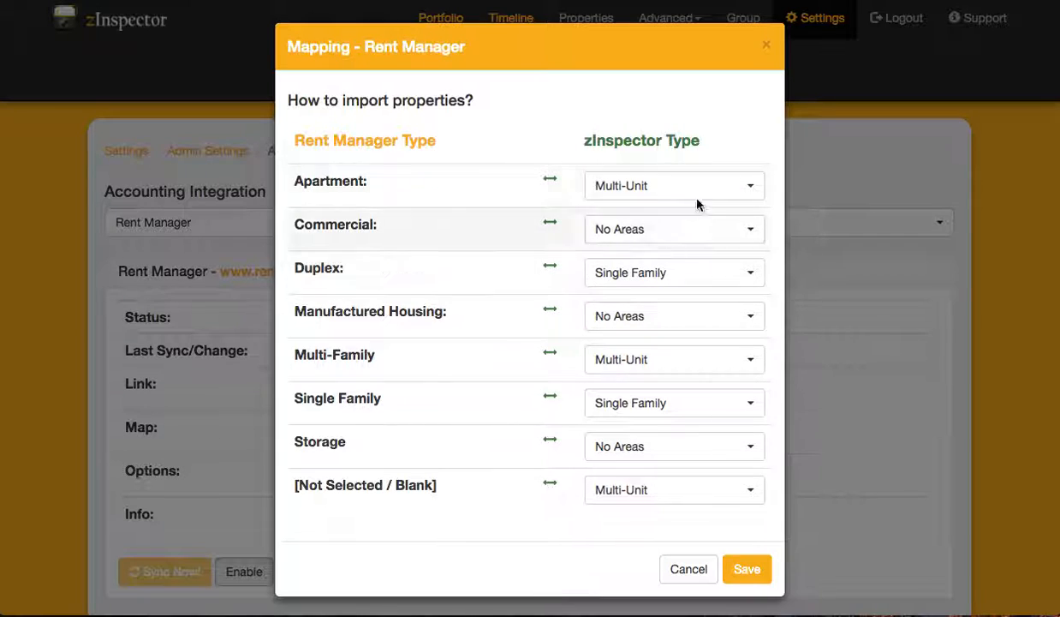
pyautogui.click(687, 569)
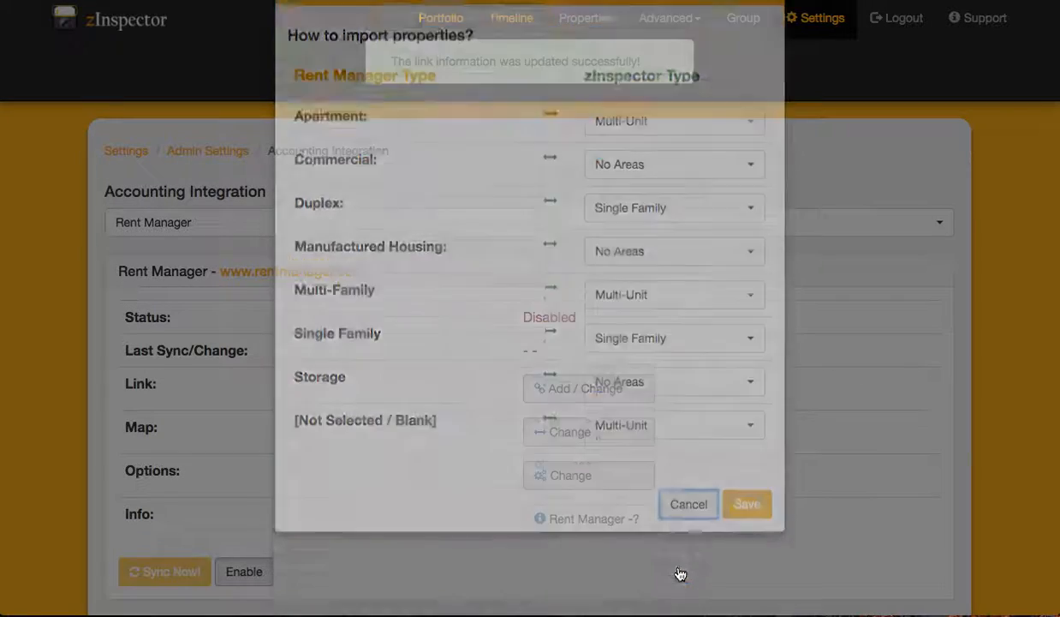
# Step: Open the settings in a separate browser tab and go to the admin Area Details list
pyautogui.rightClick(821, 22)
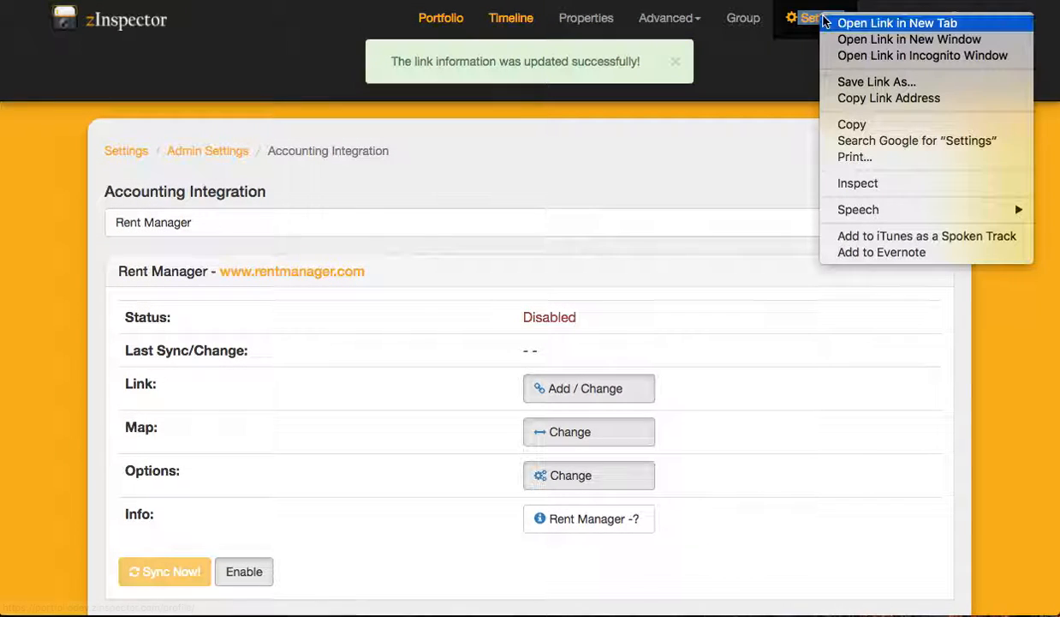
pyautogui.click(865, 25)
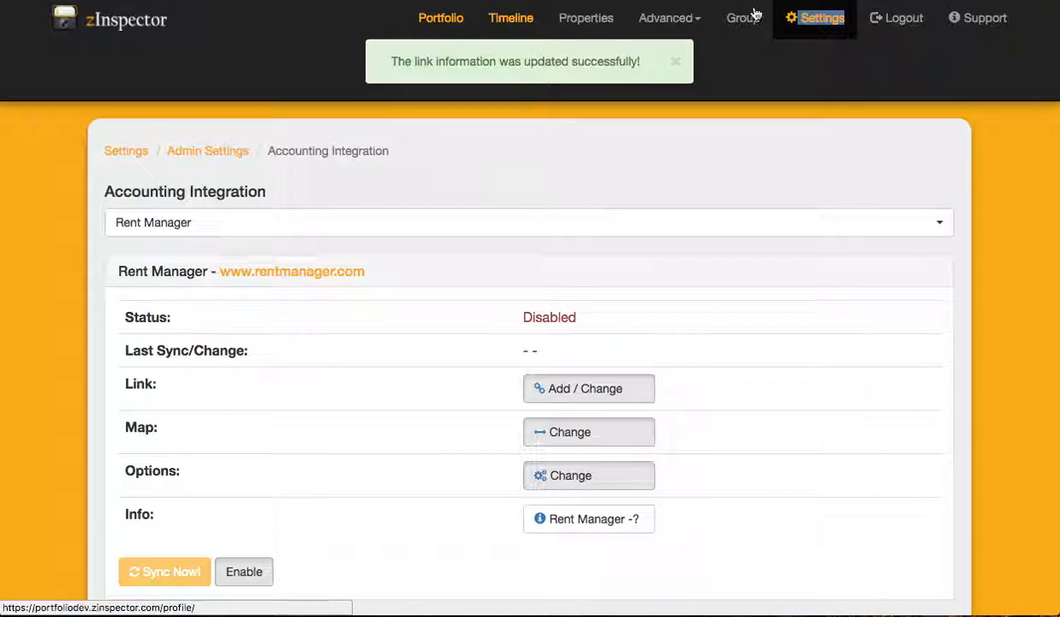
pyautogui.click(548, 1)
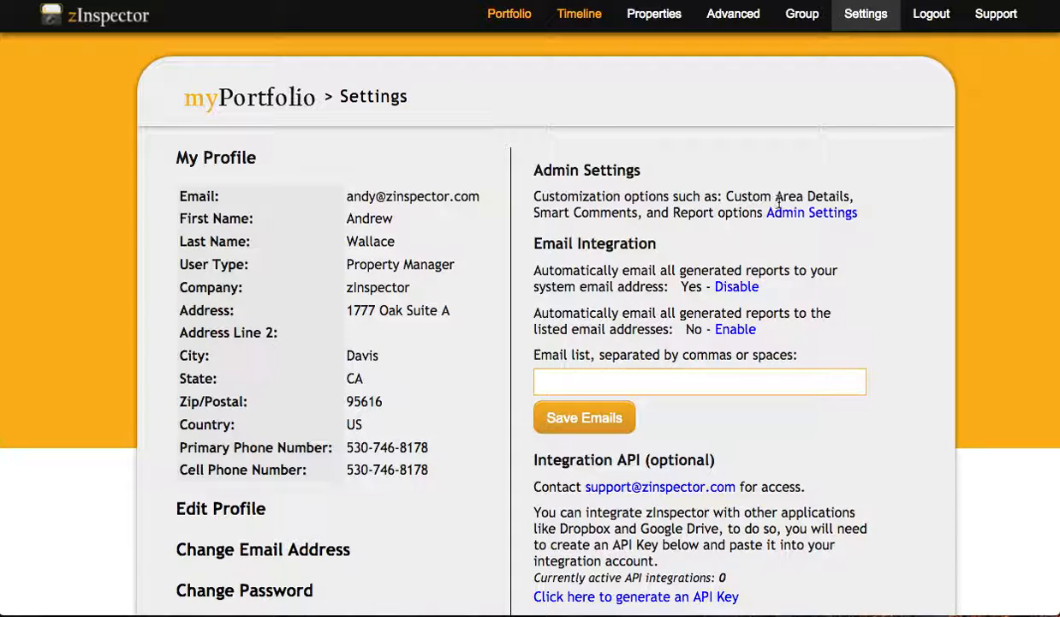
pyautogui.click(814, 215)
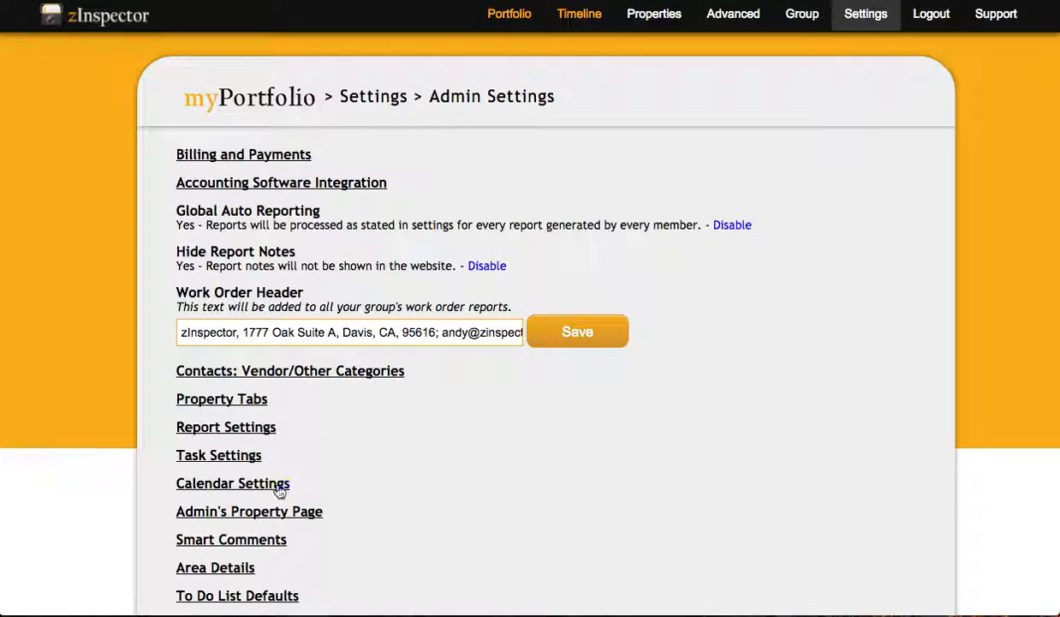
pyautogui.click(212, 569)
# Step: Examine which areas in the Area Details list are defaults for single family and multi unit properties
pyautogui.click(708, 421)
pyautogui.scroll(-5, 707, 306)
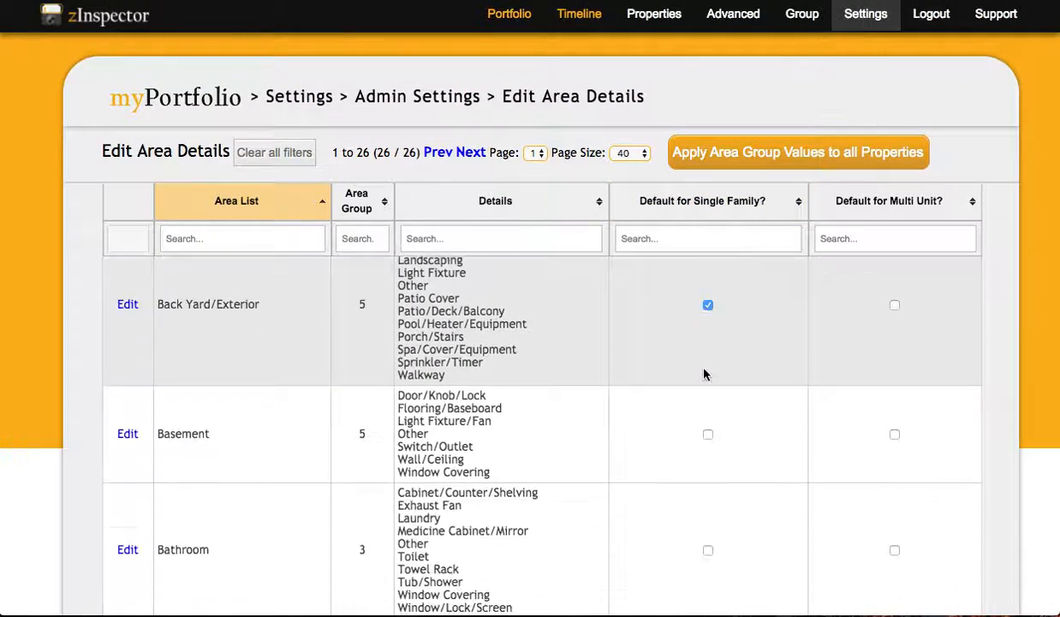
pyautogui.scroll(-5, 717, 385)
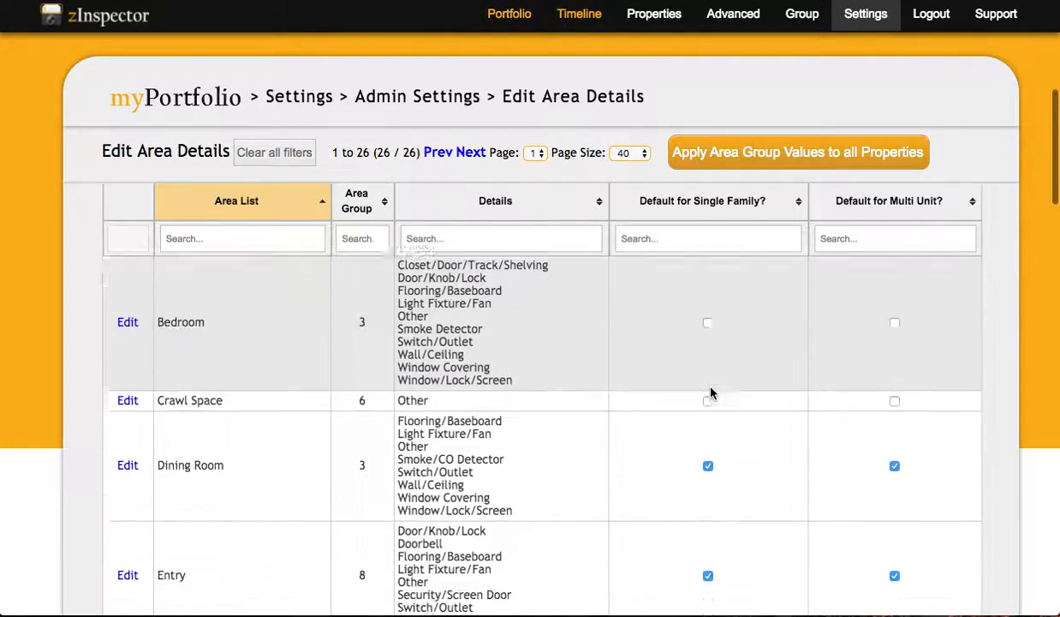
pyautogui.scroll(-6, 893, 417)
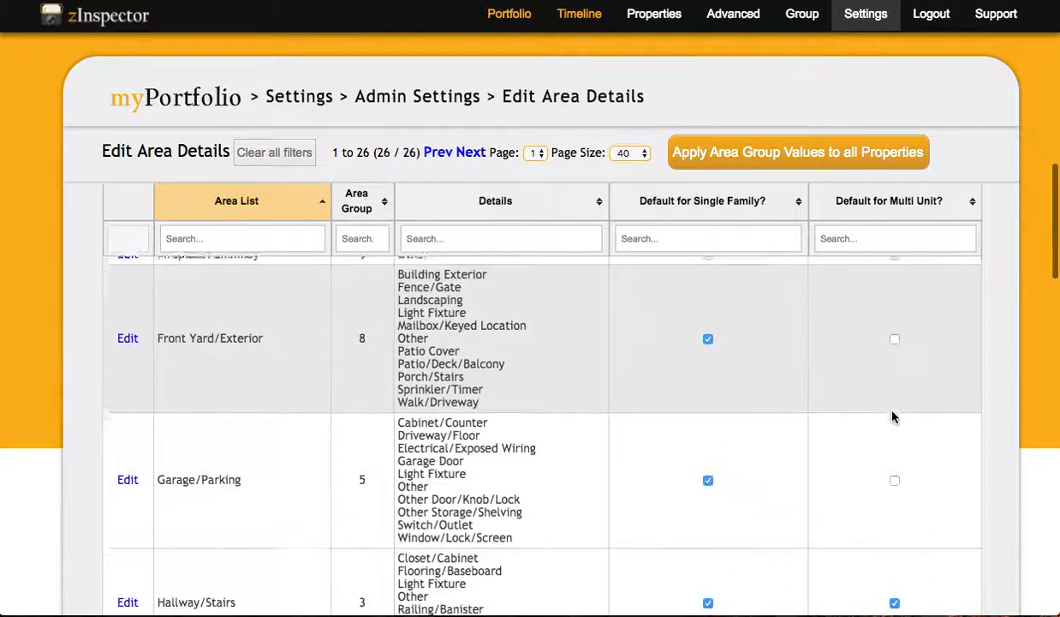
pyautogui.scroll(-8, 894, 417)
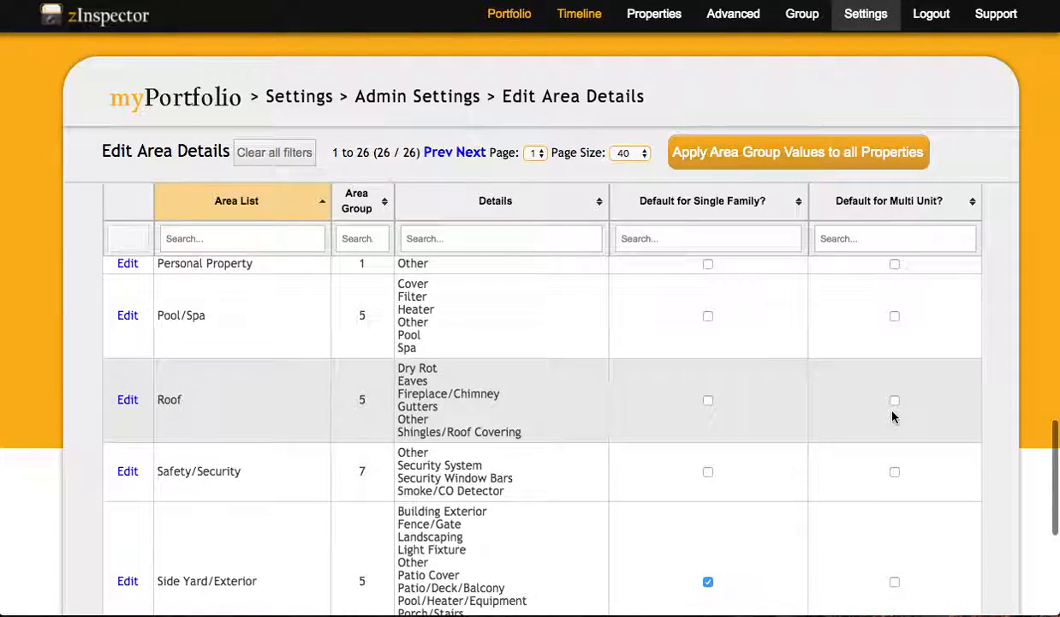
pyautogui.scroll(-4, 893, 417)
pyautogui.scroll(-3, 893, 417)
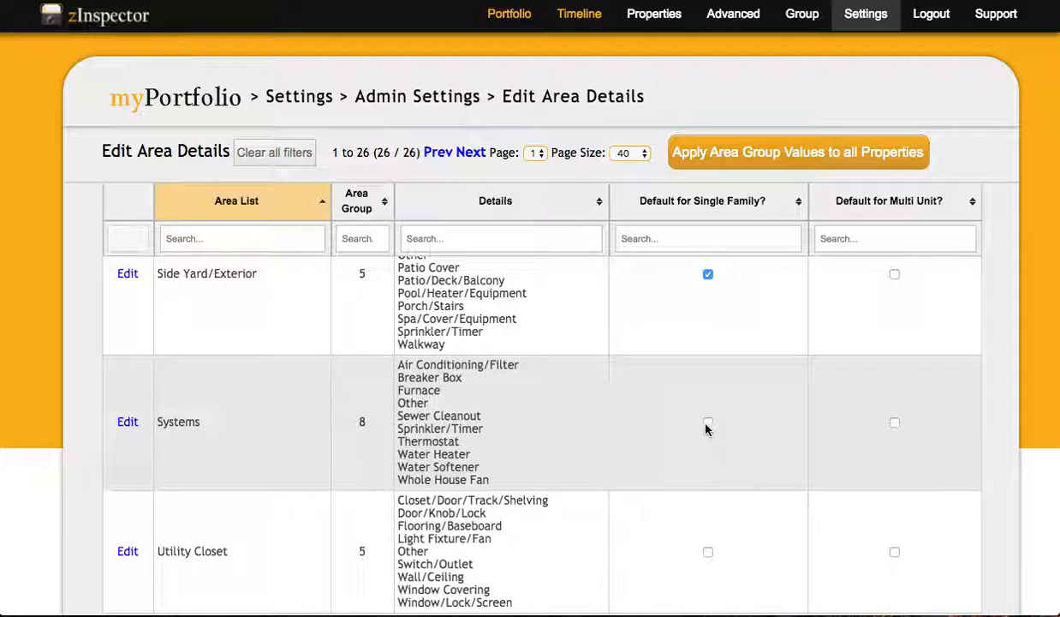
pyautogui.scroll(3, 813, 425)
pyautogui.scroll(1, 816, 424)
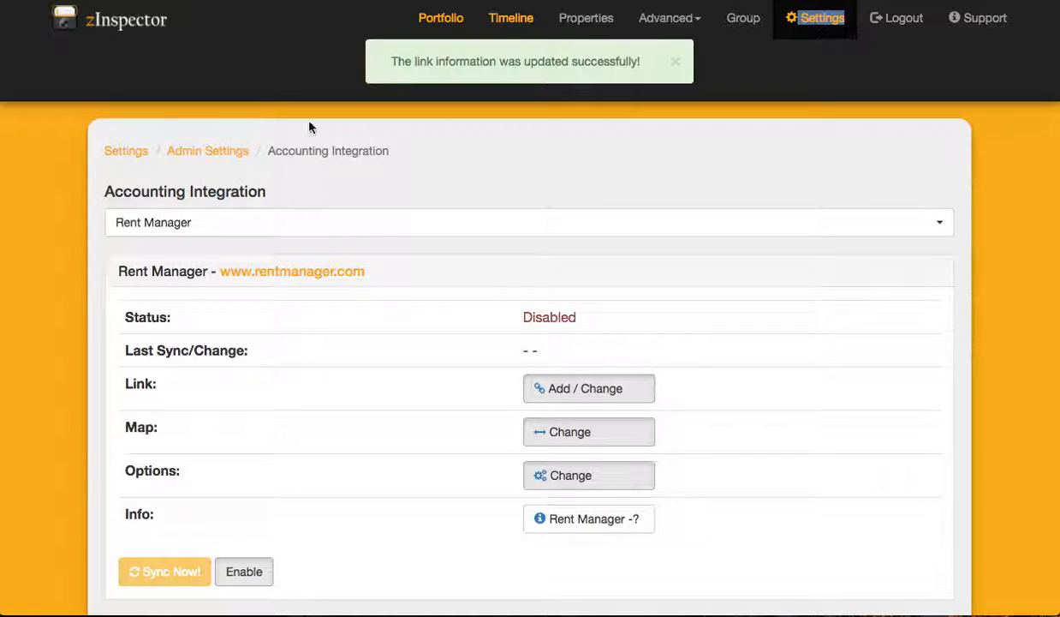
# Step: Recheck the Rent Manager type mapping, and save the sync options with adding zInspector Reports to Rent Manager Unit History selected
pyautogui.click(620, 435)
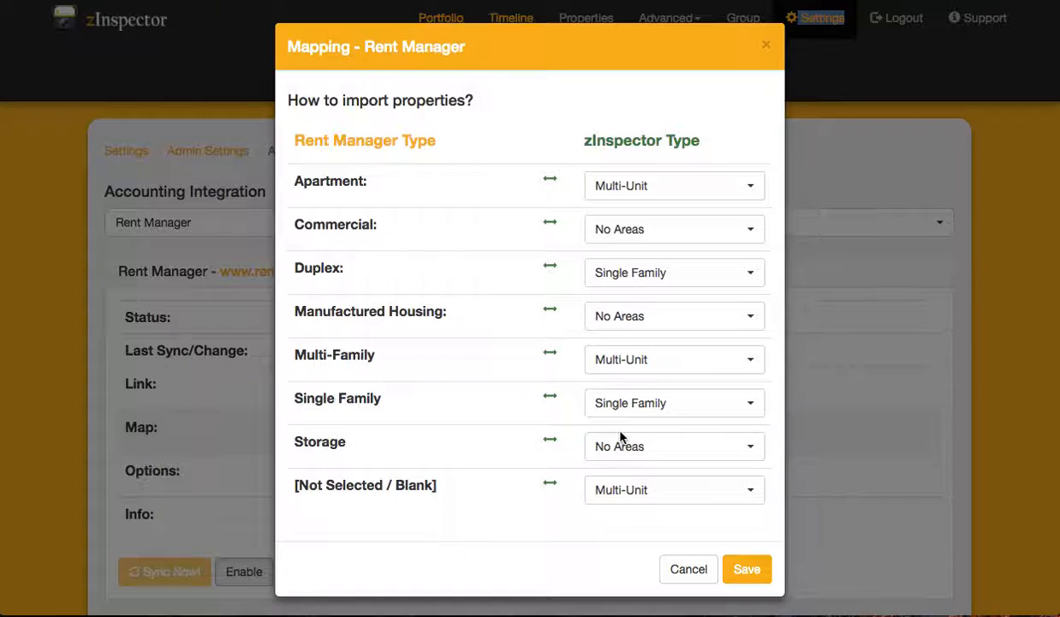
pyautogui.click(685, 570)
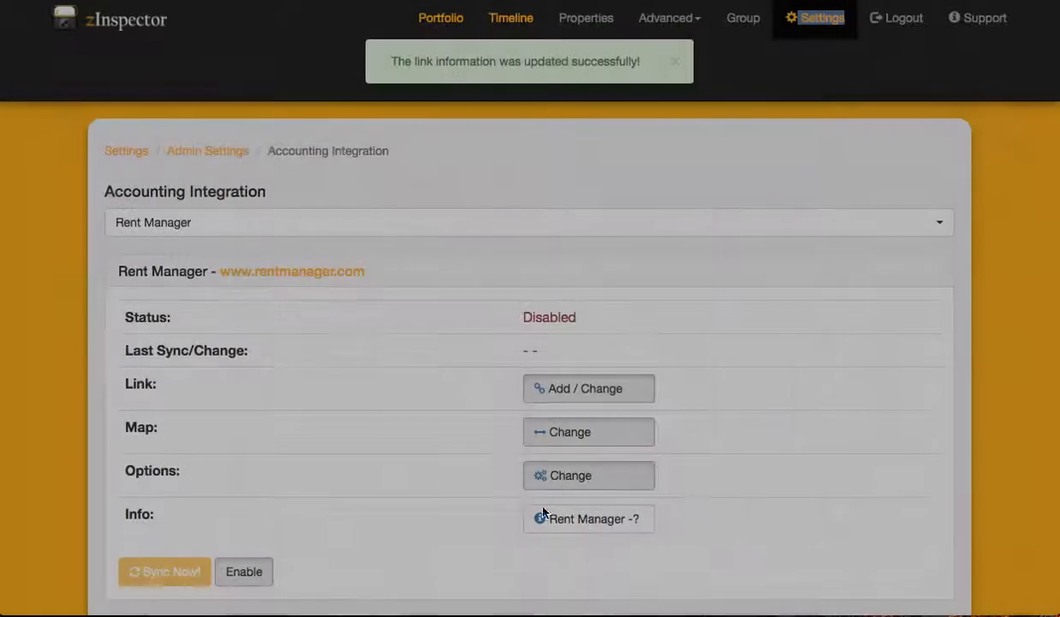
pyautogui.click(624, 482)
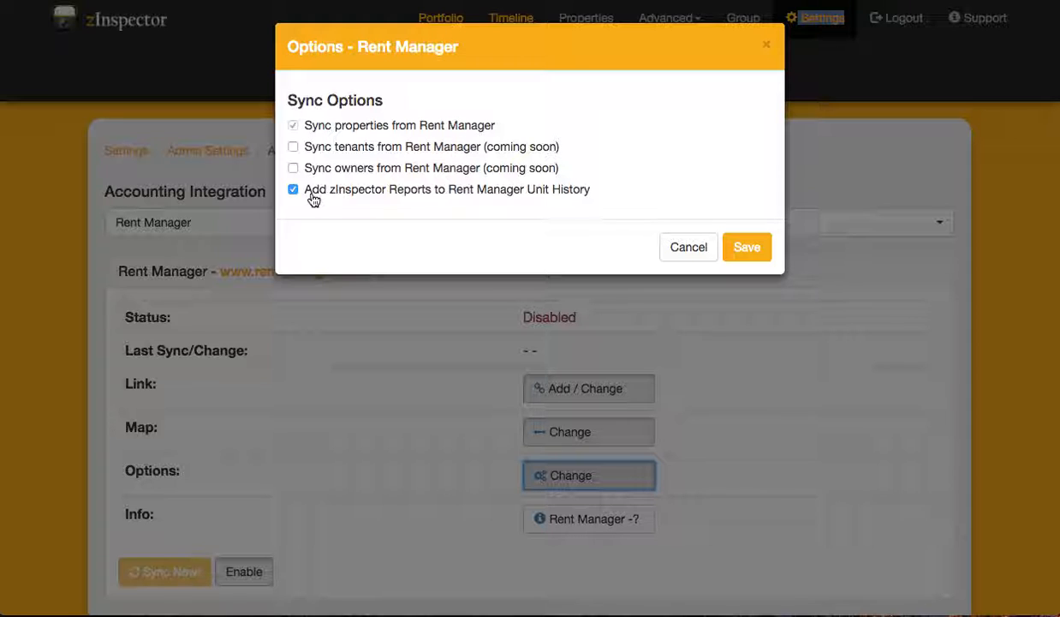
pyautogui.click(750, 252)
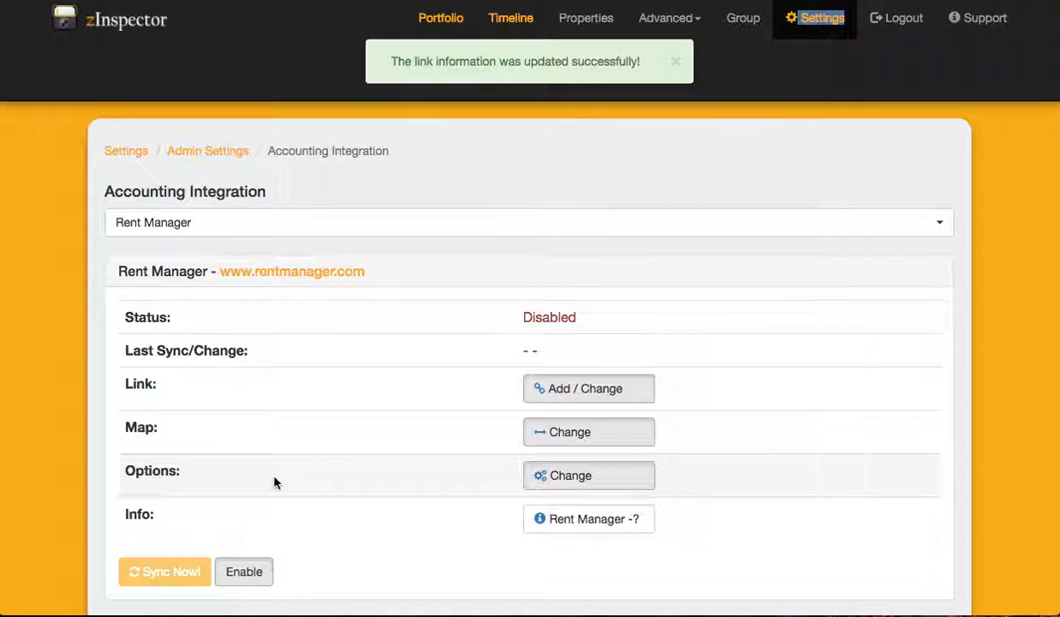
# Step: Enable the Rent Manager integration and save the default property type mapping to run the first synchronization
pyautogui.click(245, 571)
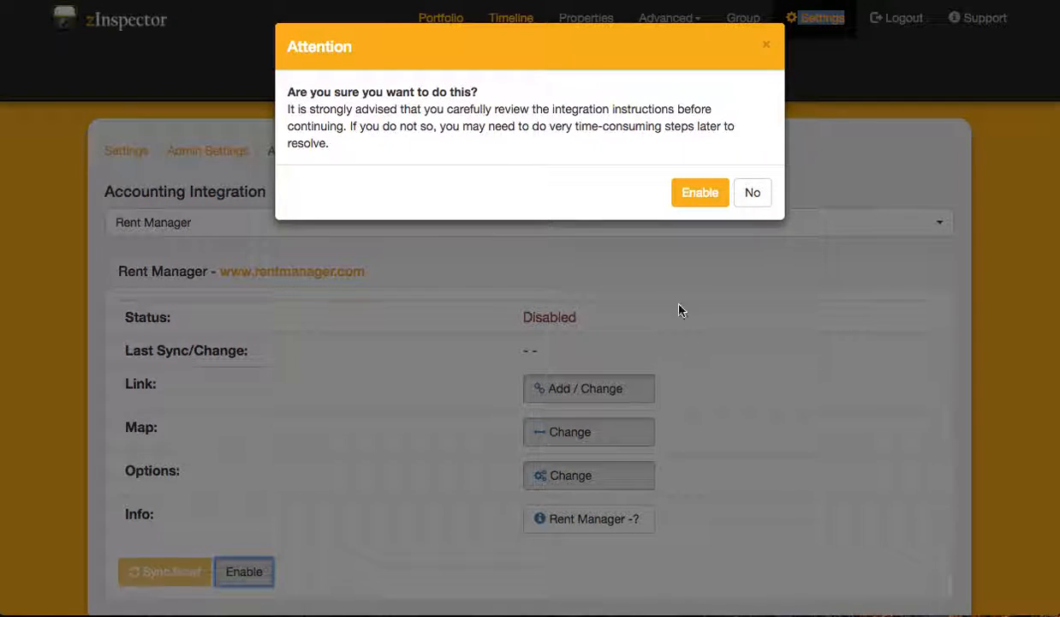
pyautogui.click(679, 195)
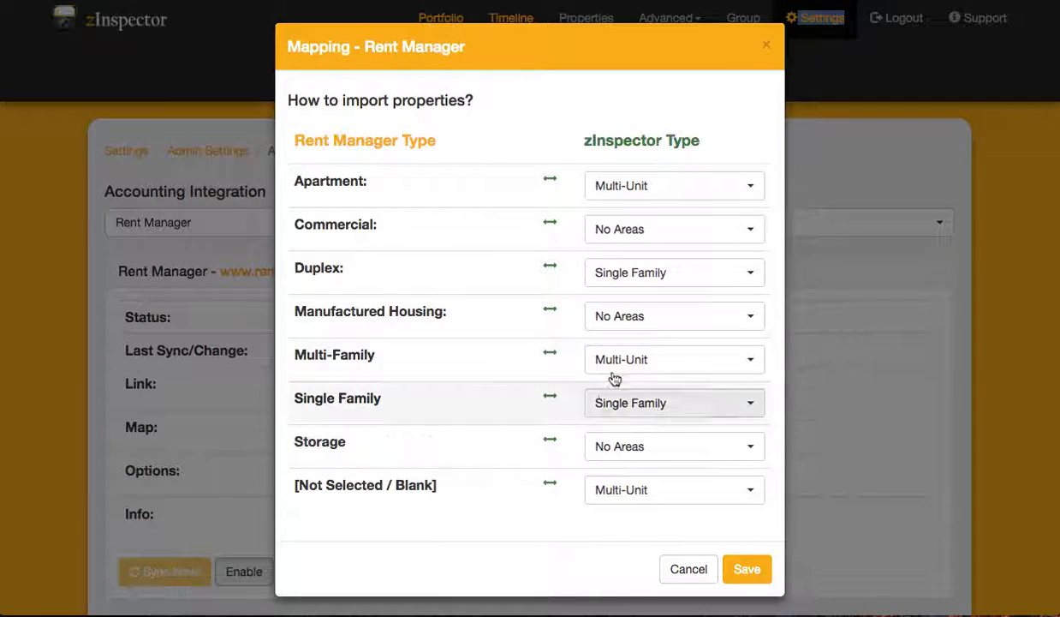
pyautogui.click(750, 569)
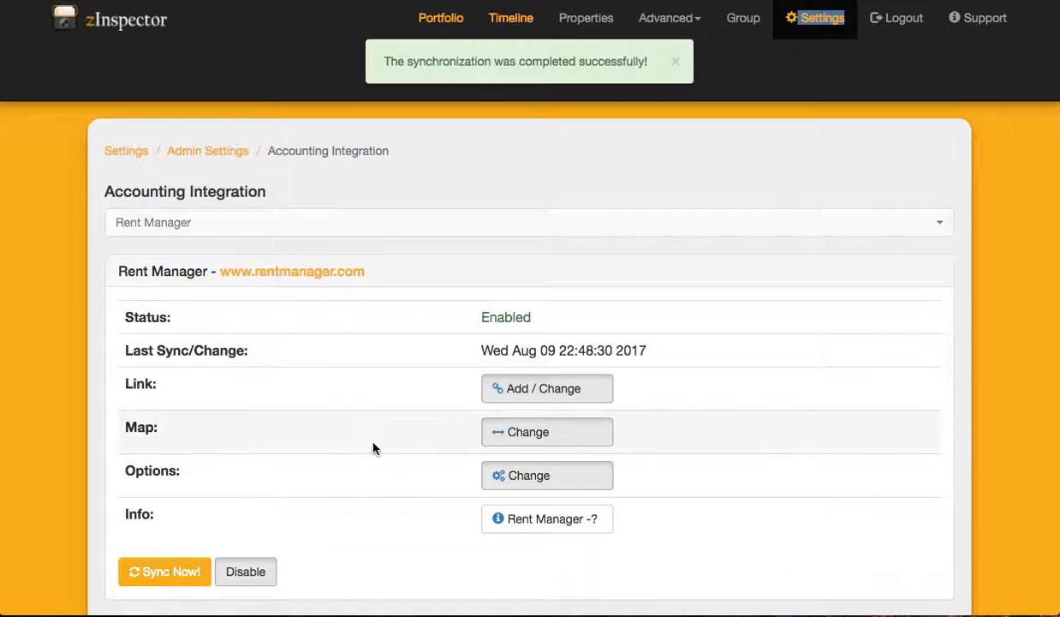
# Step: Open the property list and look through the properties and units imported from Rent Manager
pyautogui.click(586, 19)
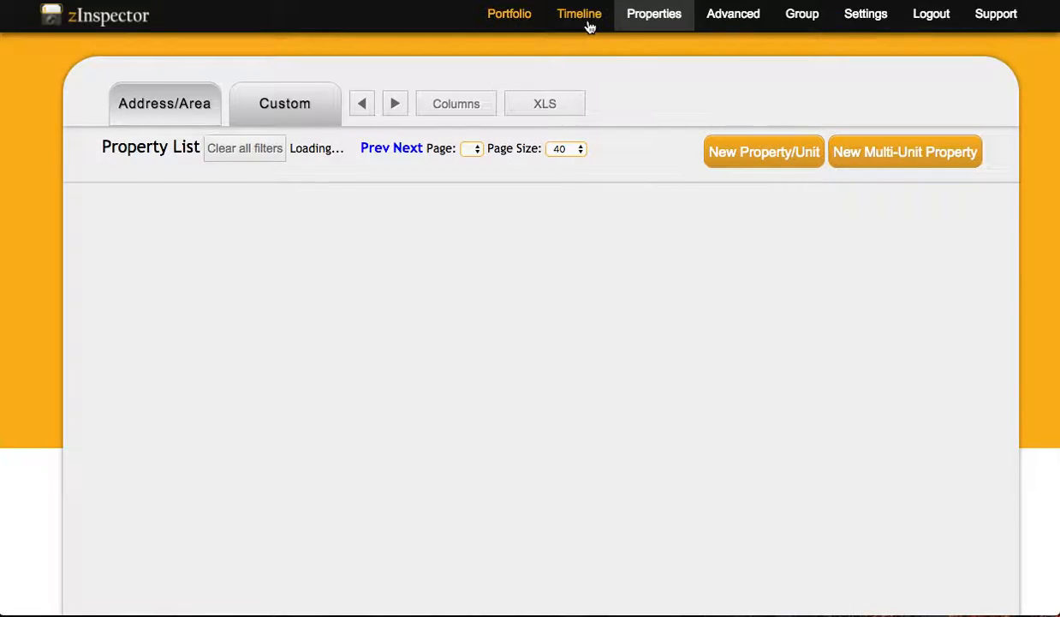
pyautogui.scroll(-5, 206, 423)
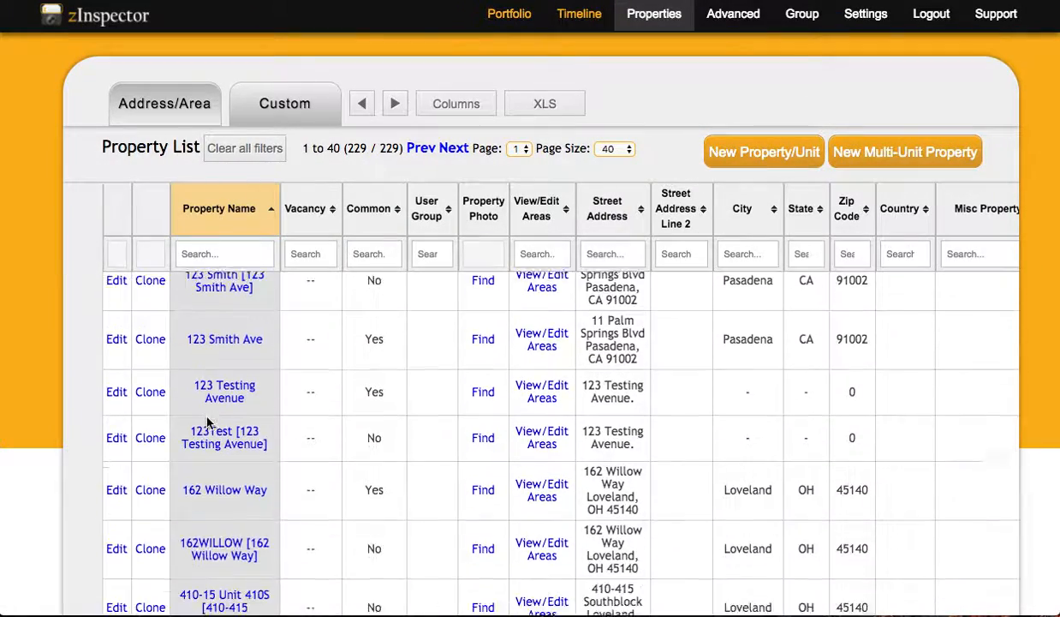
pyautogui.scroll(-10, 206, 421)
pyautogui.scroll(-10, 207, 421)
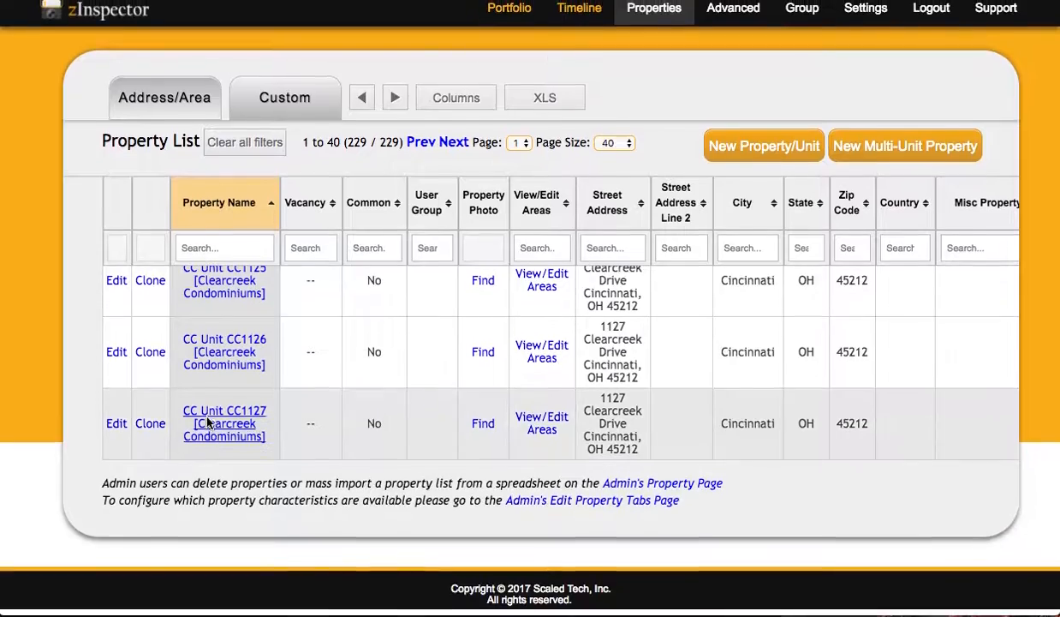
pyautogui.scroll(15, 207, 422)
pyautogui.scroll(10, 207, 422)
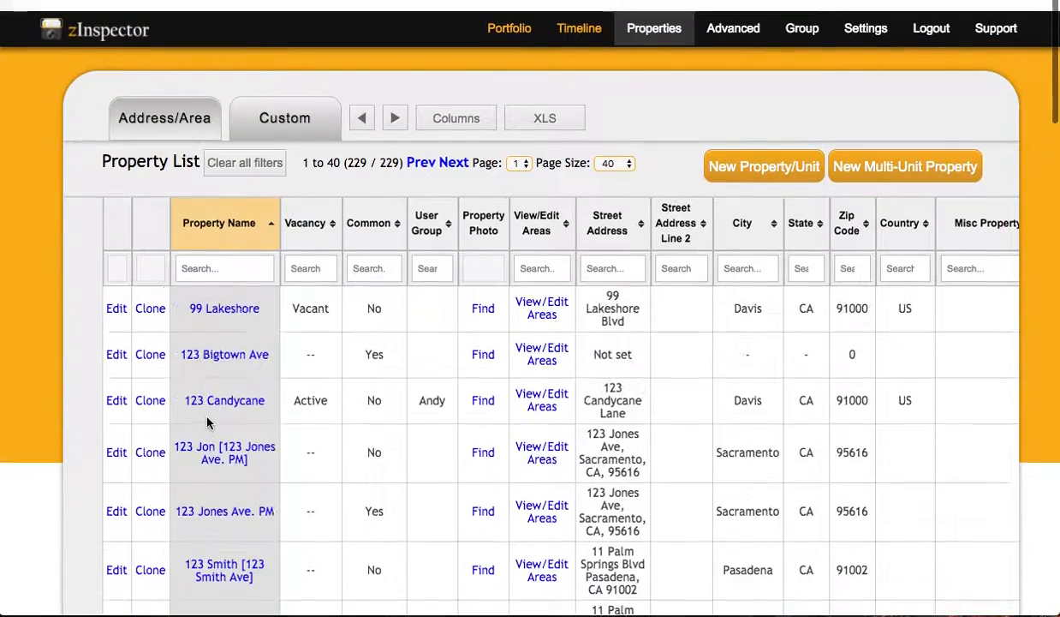
pyautogui.scroll(-4, 210, 424)
pyautogui.scroll(-3, 232, 419)
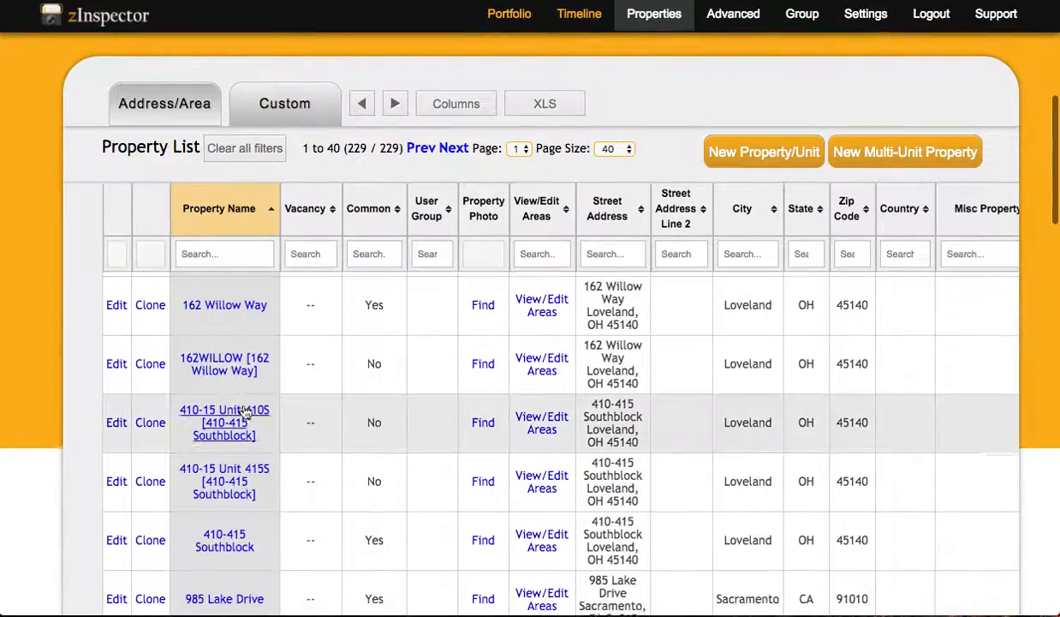
pyautogui.scroll(-4, 257, 402)
pyautogui.scroll(-3, 250, 433)
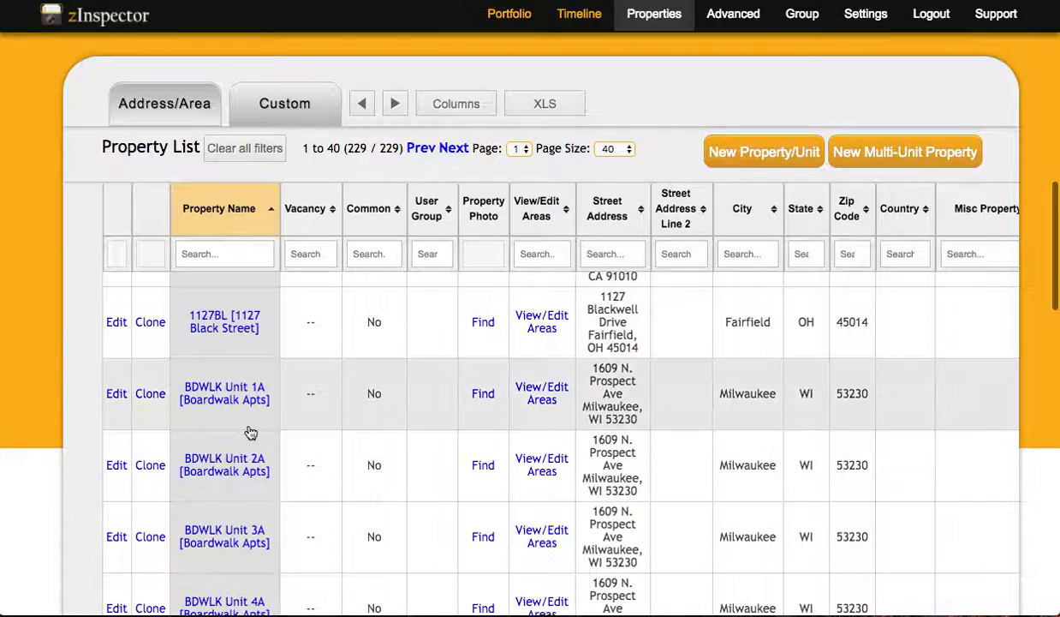
# Step: Open the areas of BDWLK Unit 2A in Boardwalk Apts to inspect them
pyautogui.scroll(-1, 243, 425)
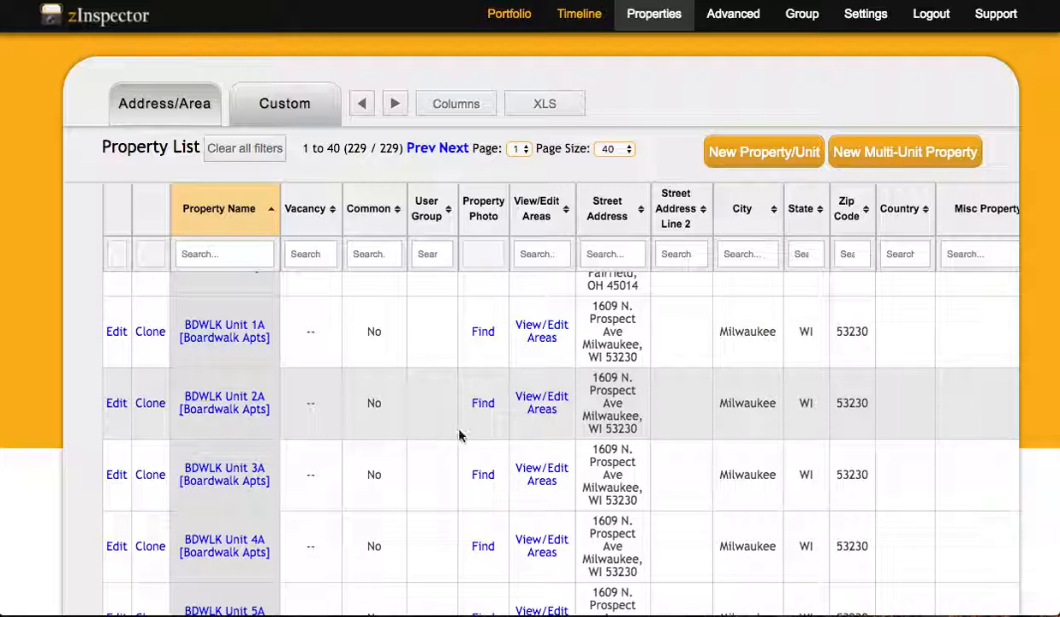
pyautogui.click(538, 402)
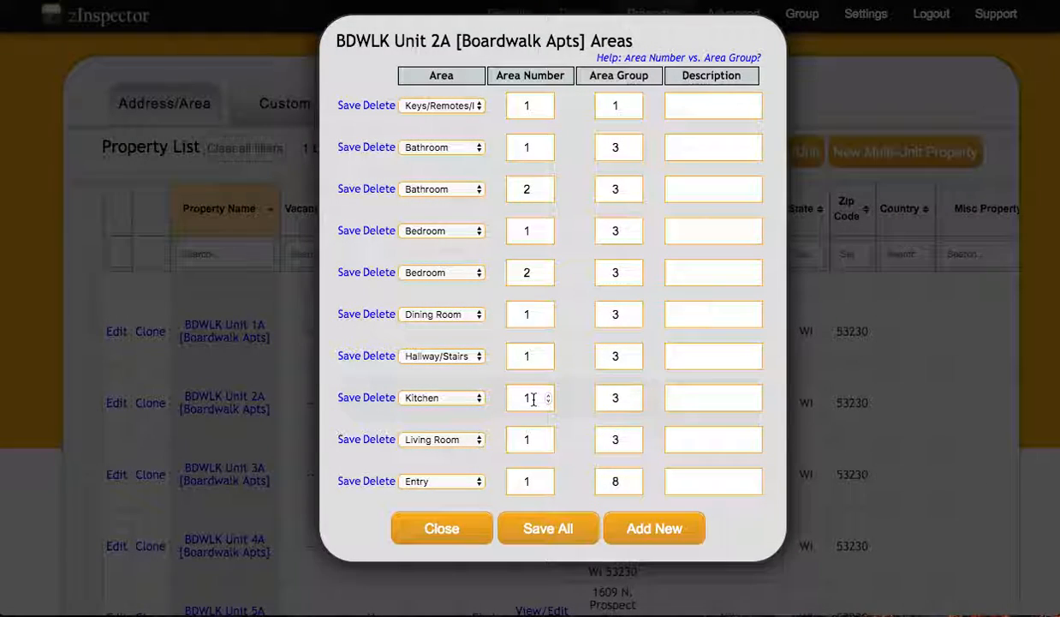